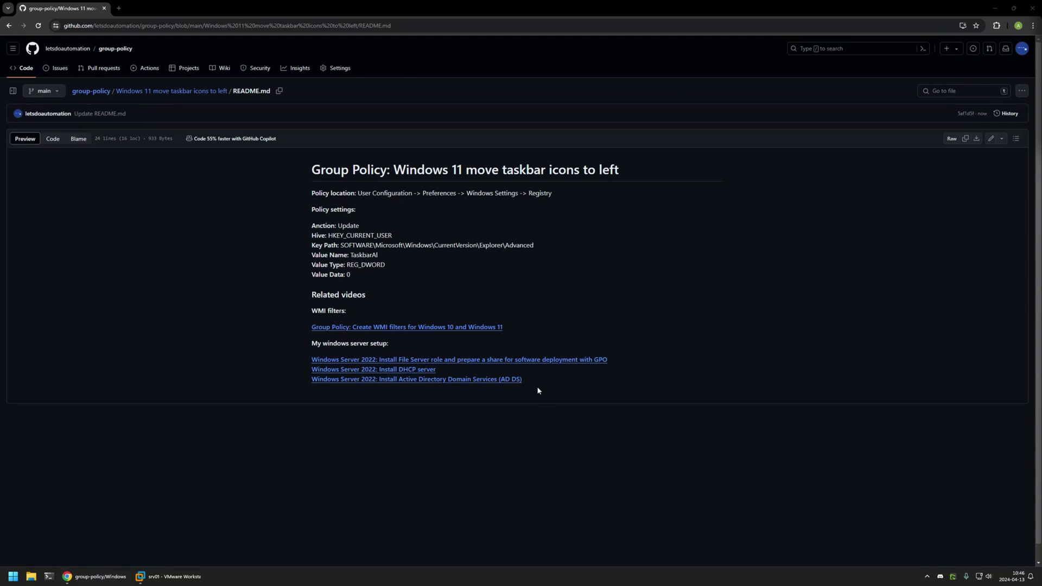
# Step: Highlight the README's related videos section and the Windows Server setup links
pyautogui.moveTo(538, 390); pyautogui.dragTo(271, 295)
pyautogui.click(467, 298)
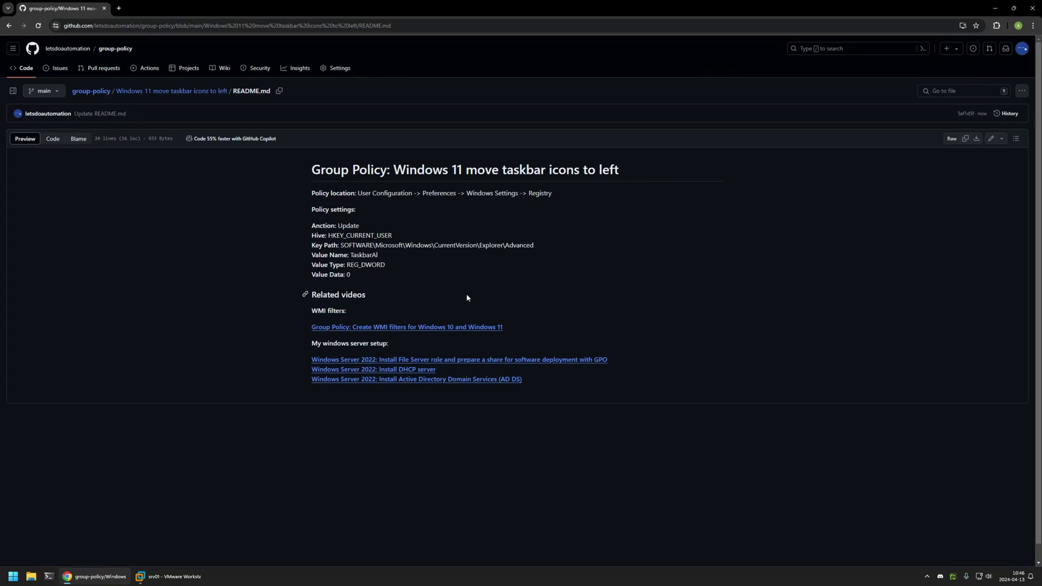
pyautogui.moveTo(538, 379); pyautogui.dragTo(310, 339)
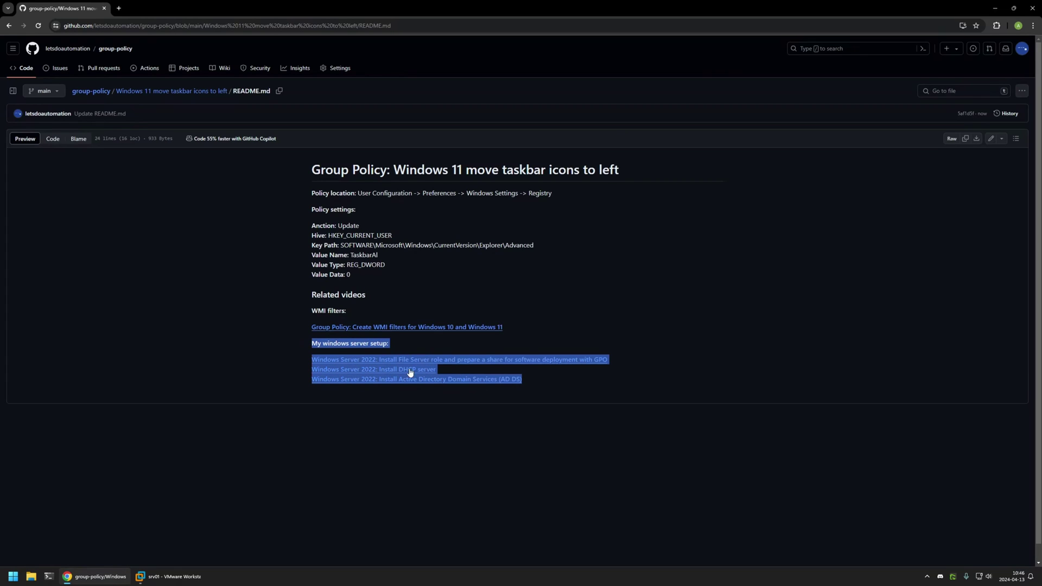
pyautogui.click(519, 334)
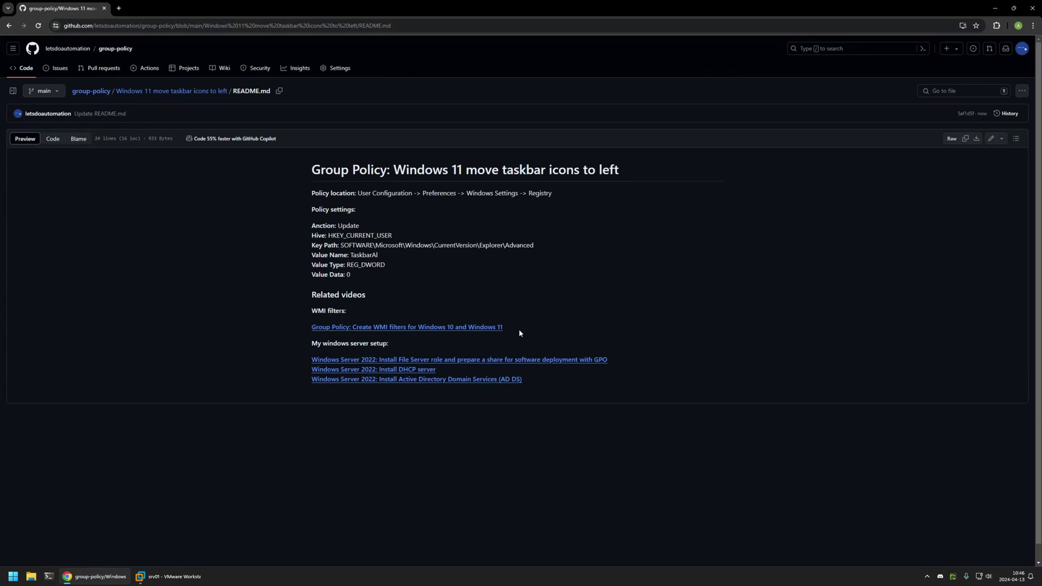
# Step: Highlight the WMI filters video link and the registry settings, then bring up srv01's Server Manager
pyautogui.moveTo(520, 333); pyautogui.dragTo(283, 306)
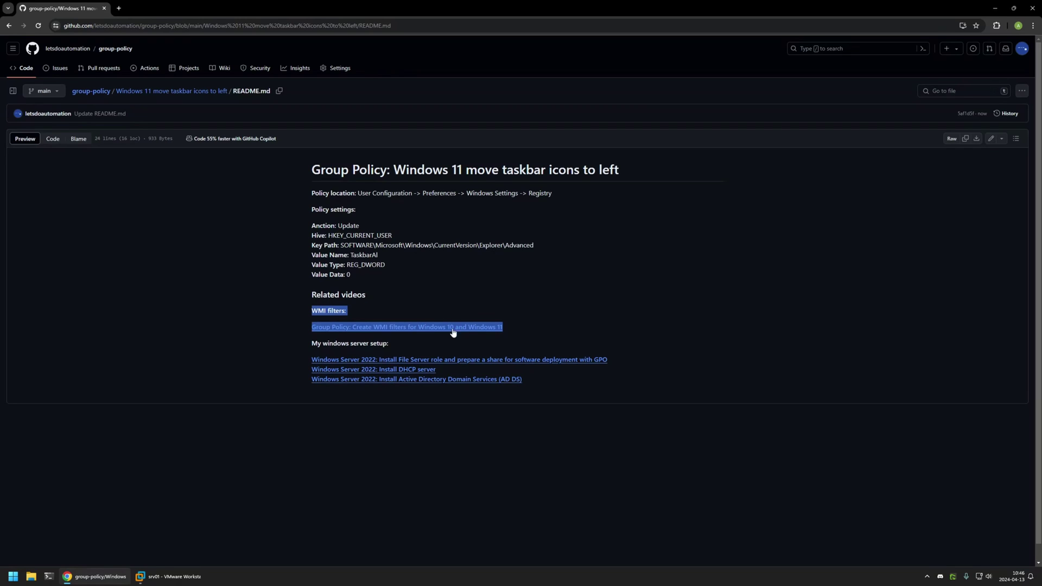
pyautogui.click(556, 194)
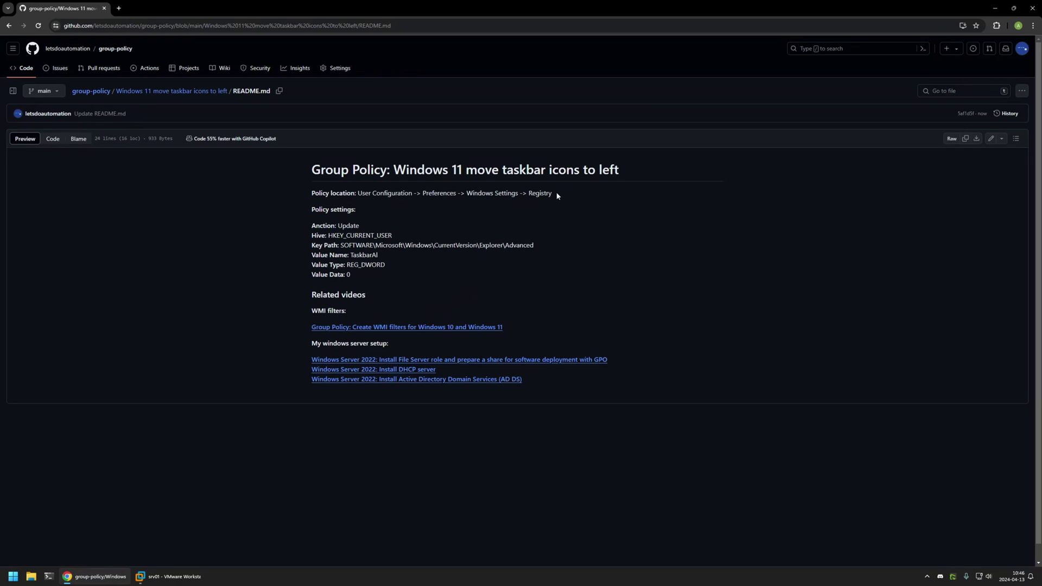
pyautogui.moveTo(366, 275)
pyautogui.mouseDown()
pyautogui.moveTo(305, 216)
pyautogui.moveTo(297, 193)
pyautogui.moveTo(356, 276)
pyautogui.mouseUp()
pyautogui.click(356, 277)
pyautogui.click(166, 576)
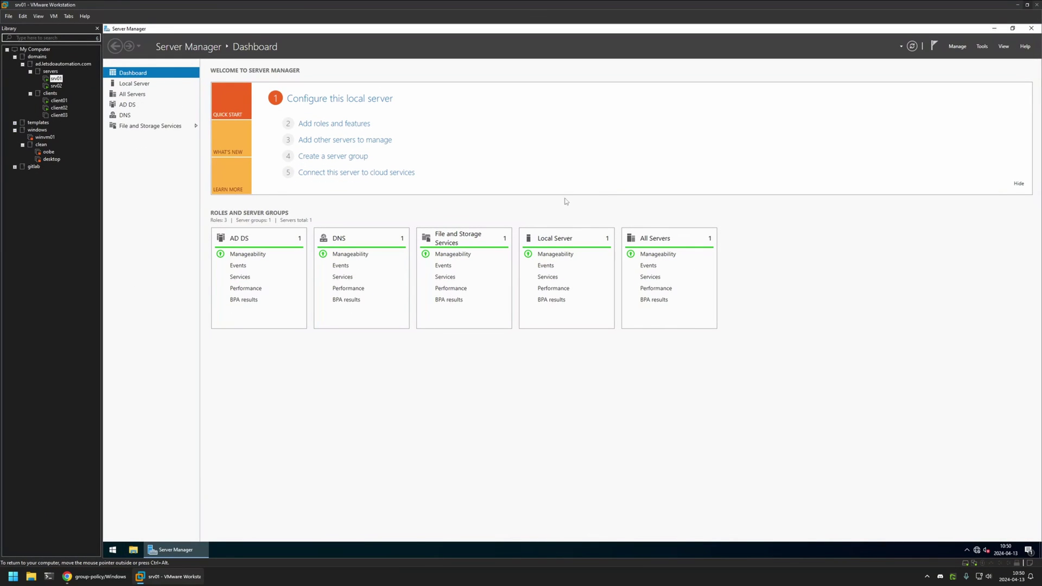
# Step: Launch Group Policy Management from Server Manager's Tools menu
pyautogui.click(982, 47)
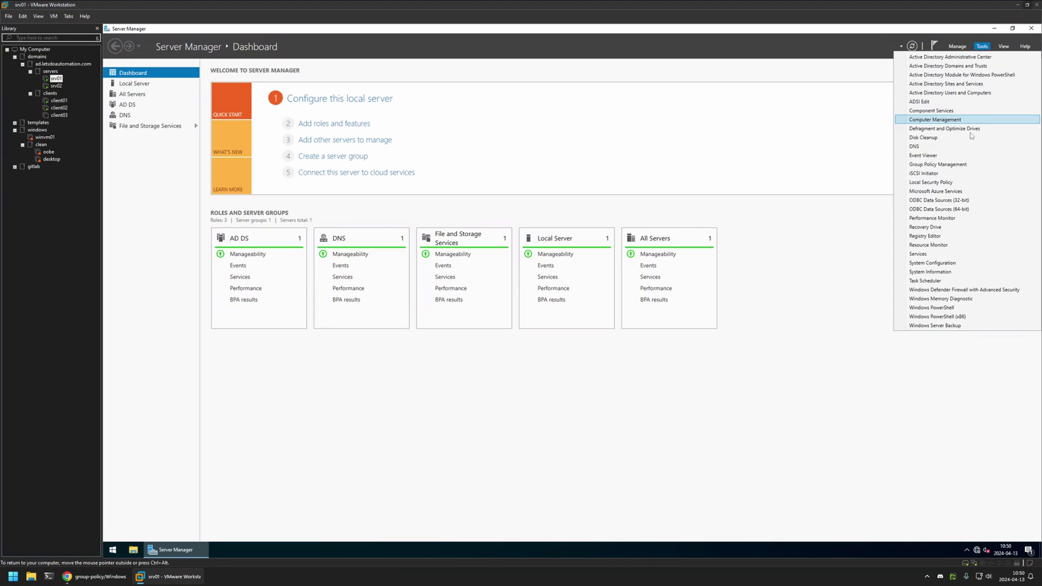
pyautogui.click(938, 164)
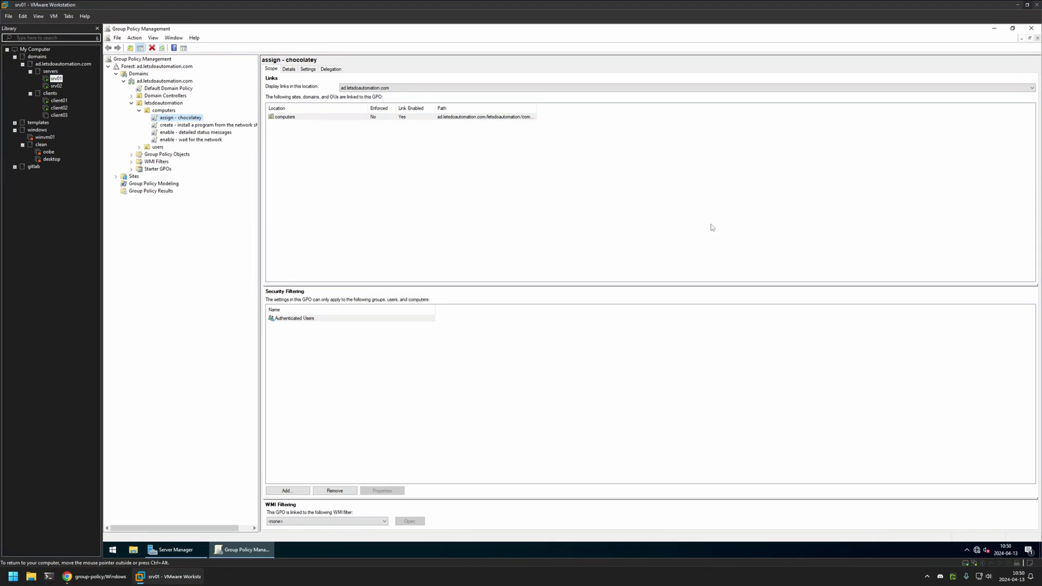
# Step: Create a new GPO named 'Windows 11 taskbar' under Group Policy Objects
pyautogui.rightClick(173, 155)
pyautogui.click(190, 160)
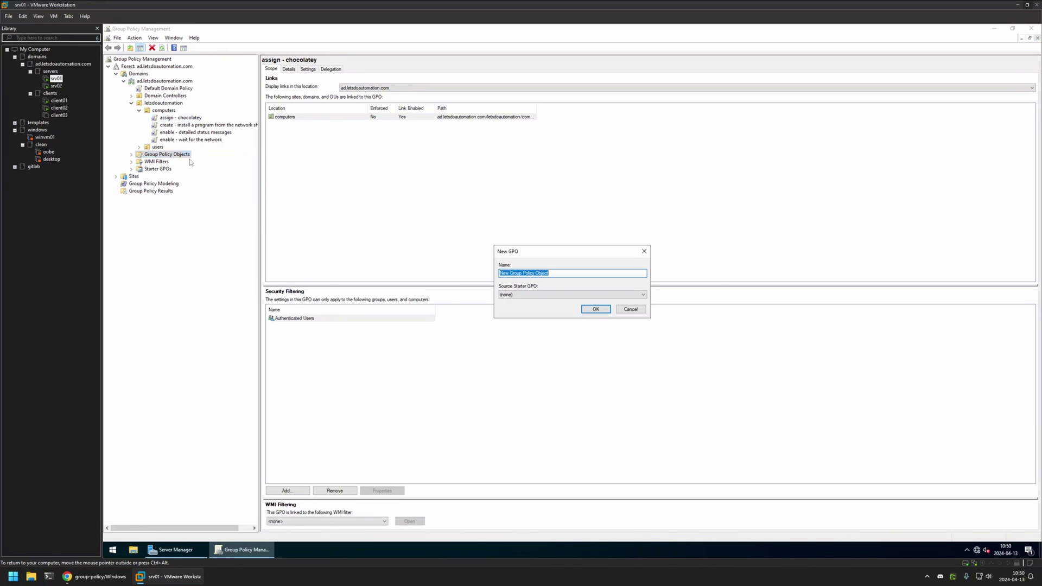
pyautogui.write('Windows 11 taskbar')
pyautogui.click(588, 312)
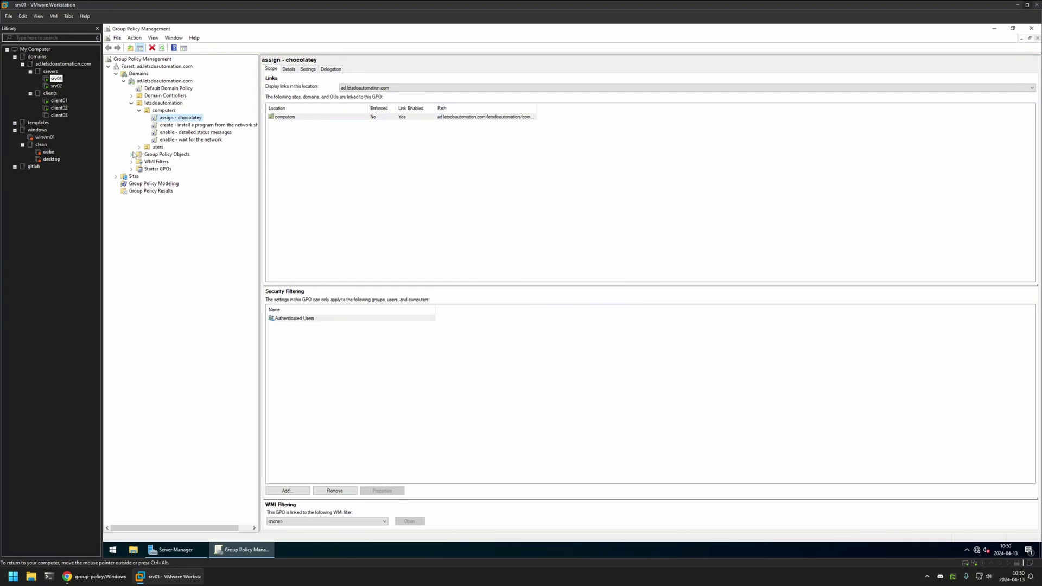
# Step: Open the Windows 11 taskbar GPO in the editor, centring the window and widening the tree pane
pyautogui.click(131, 154)
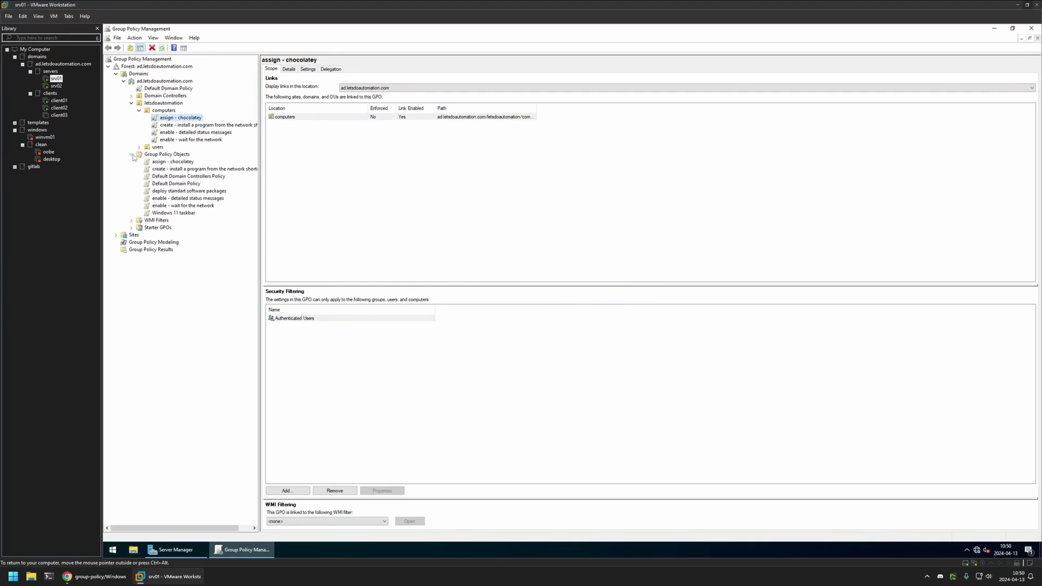
pyautogui.click(186, 214)
pyautogui.rightClick(186, 214)
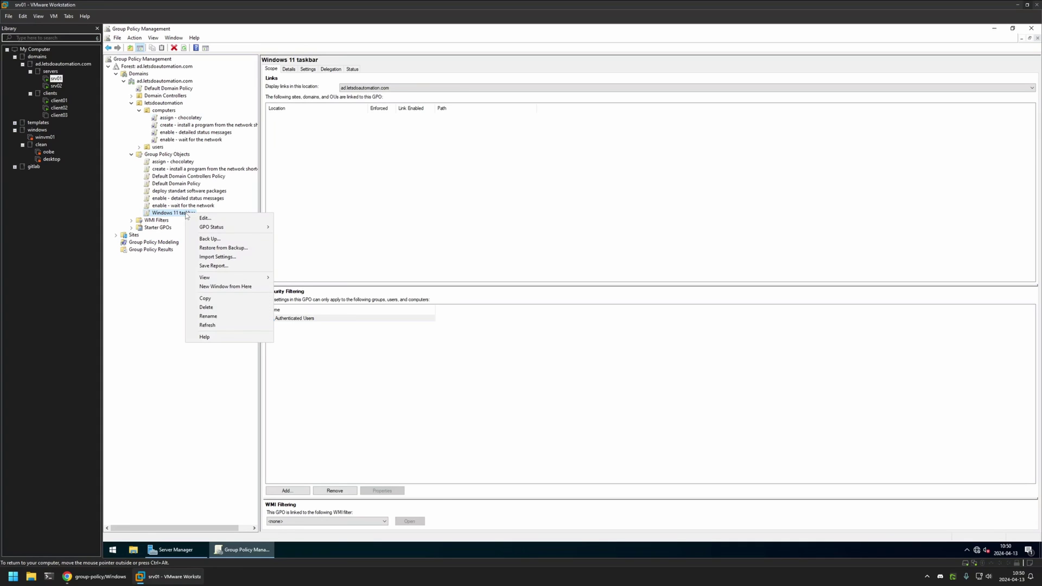
pyautogui.click(203, 218)
pyautogui.moveTo(288, 68); pyautogui.dragTo(526, 115)
pyautogui.moveTo(459, 173); pyautogui.dragTo(532, 174)
# Step: Go to User Configuration > Preferences > Windows Settings > Registry, maximized, and start a new Registry Item
pyautogui.click(426, 171)
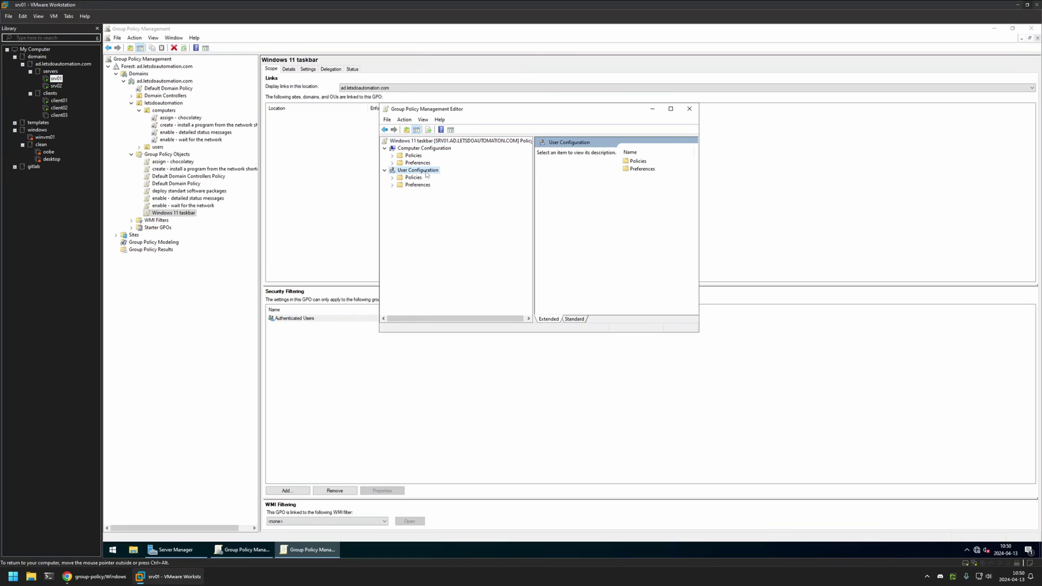
pyautogui.click(393, 185)
pyautogui.click(400, 192)
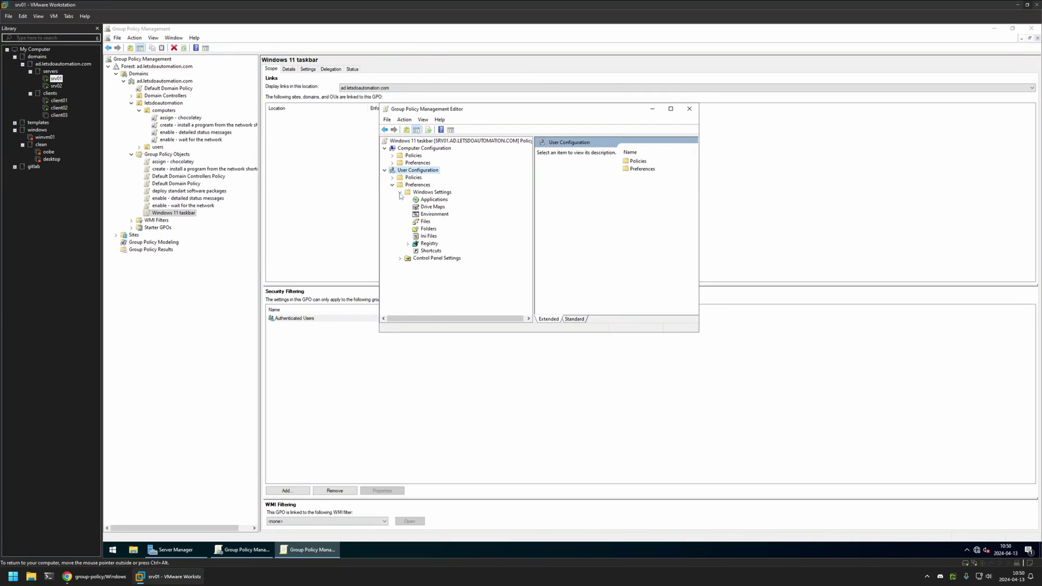
pyautogui.click(429, 244)
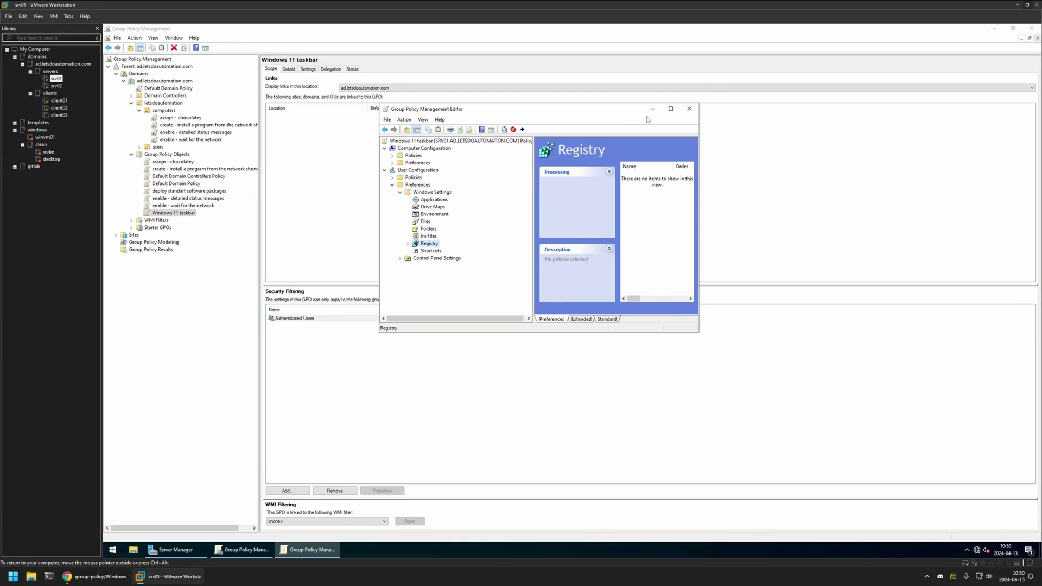
pyautogui.click(670, 109)
pyautogui.rightClick(478, 148)
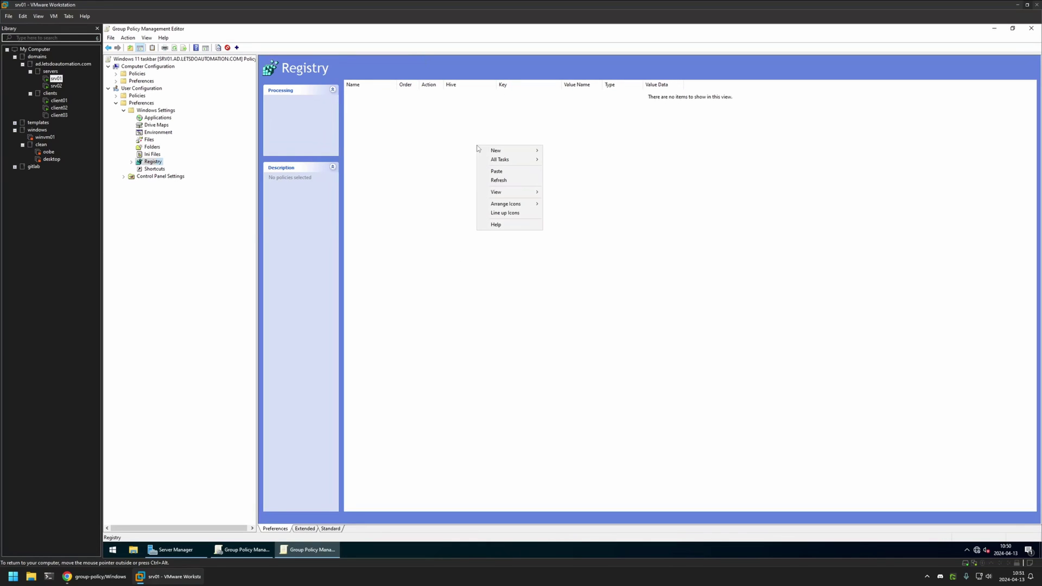
pyautogui.moveTo(515, 150)
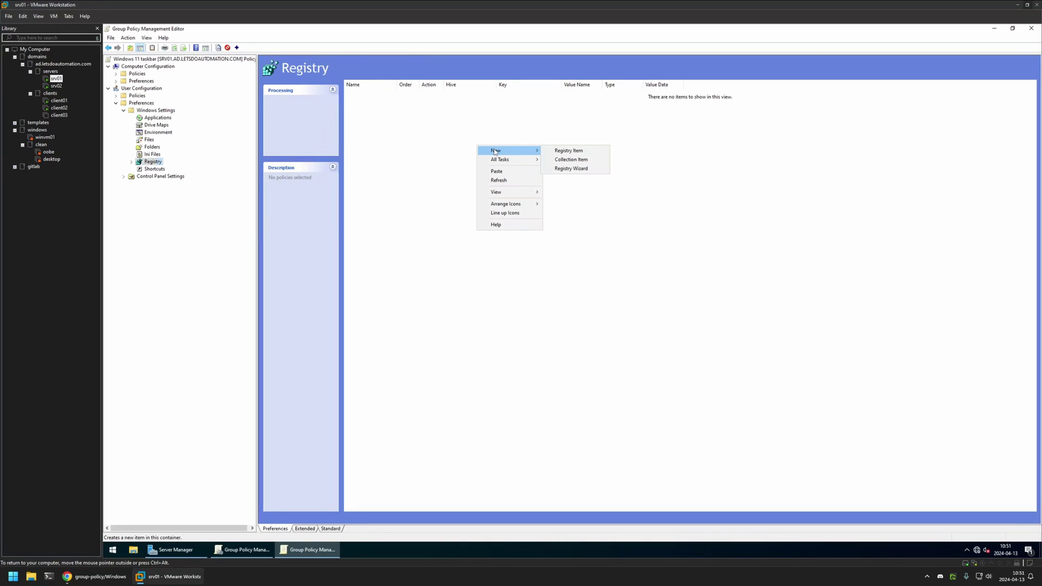
pyautogui.click(583, 152)
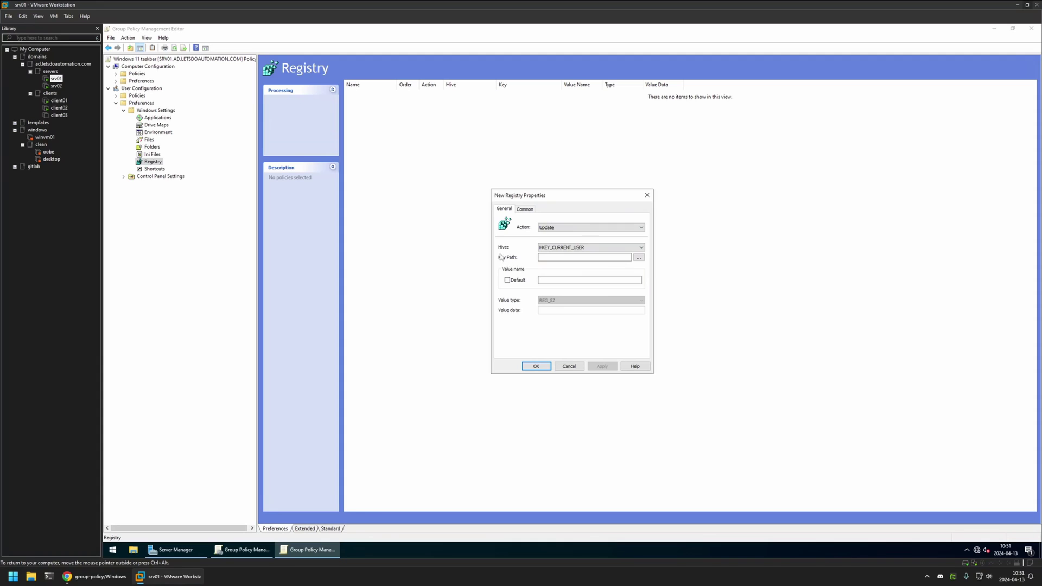
# Step: Copy the Explorer\Advanced key path from the GitHub README into the item's Key Path
pyautogui.click(95, 577)
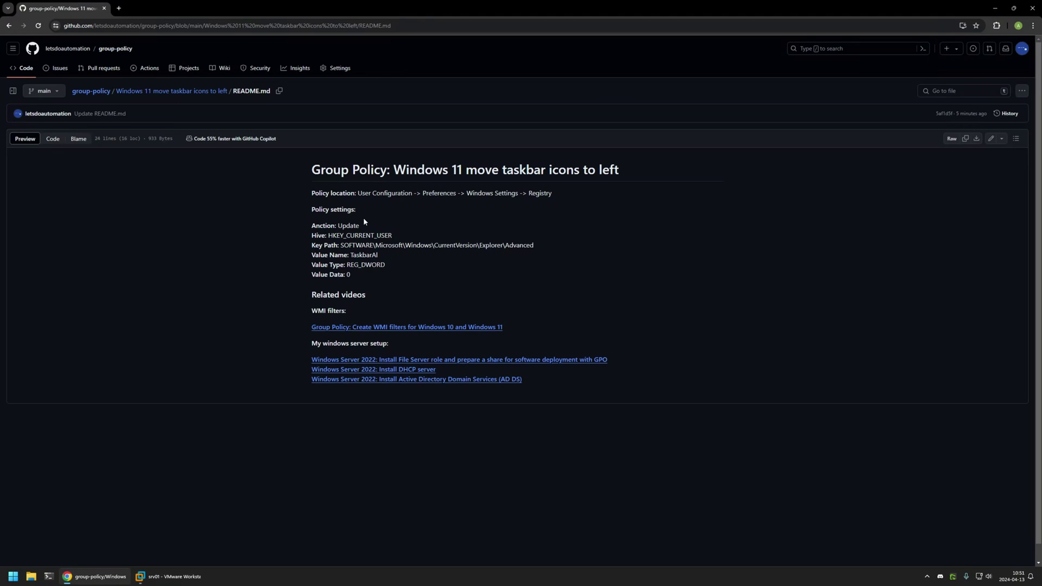
pyautogui.moveTo(518, 245); pyautogui.dragTo(340, 245)
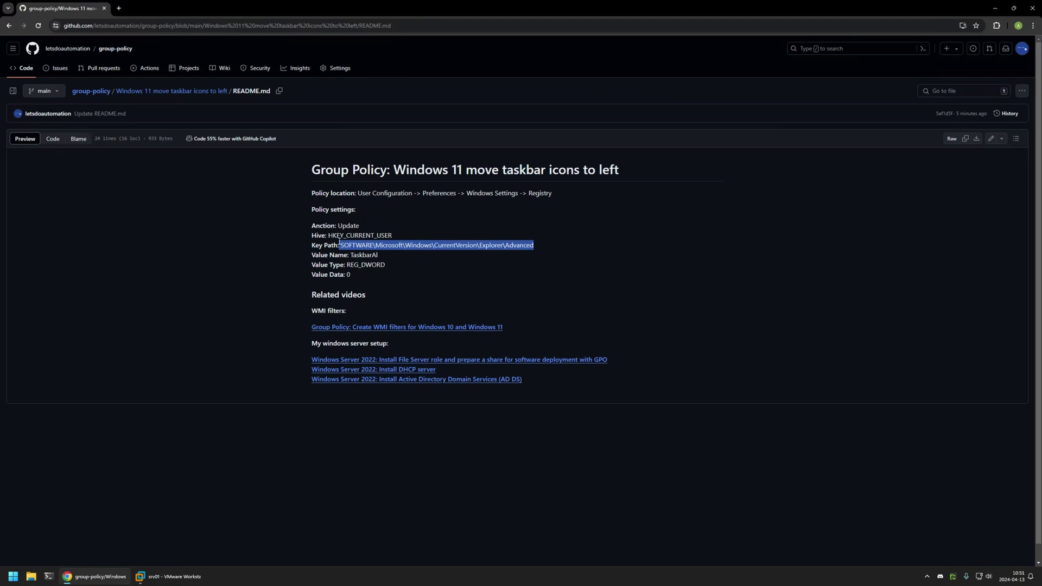
pyautogui.rightClick(348, 248)
pyautogui.click(358, 253)
pyautogui.click(169, 576)
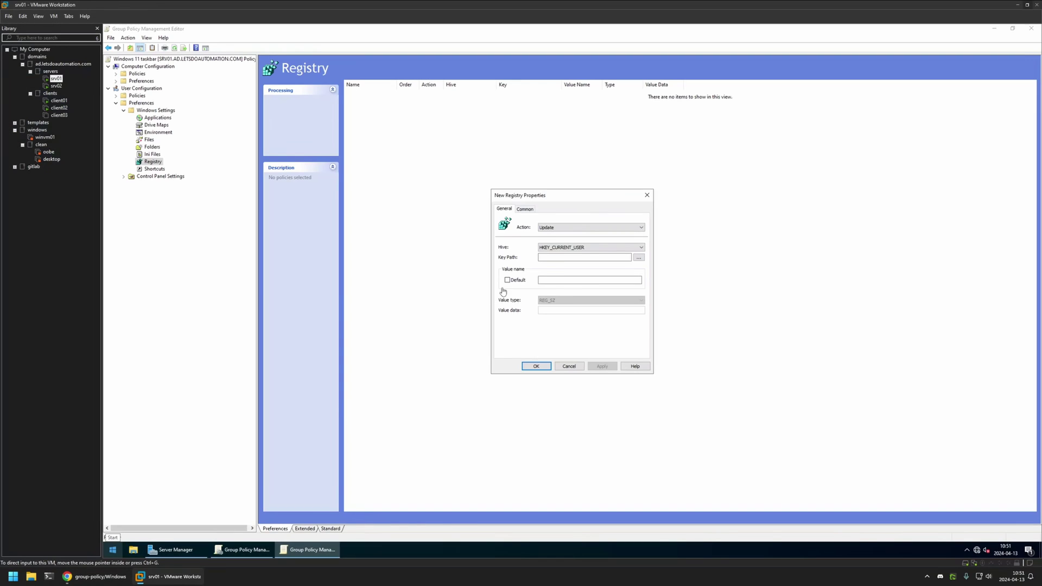
pyautogui.hotkey('ctrl', 'v')
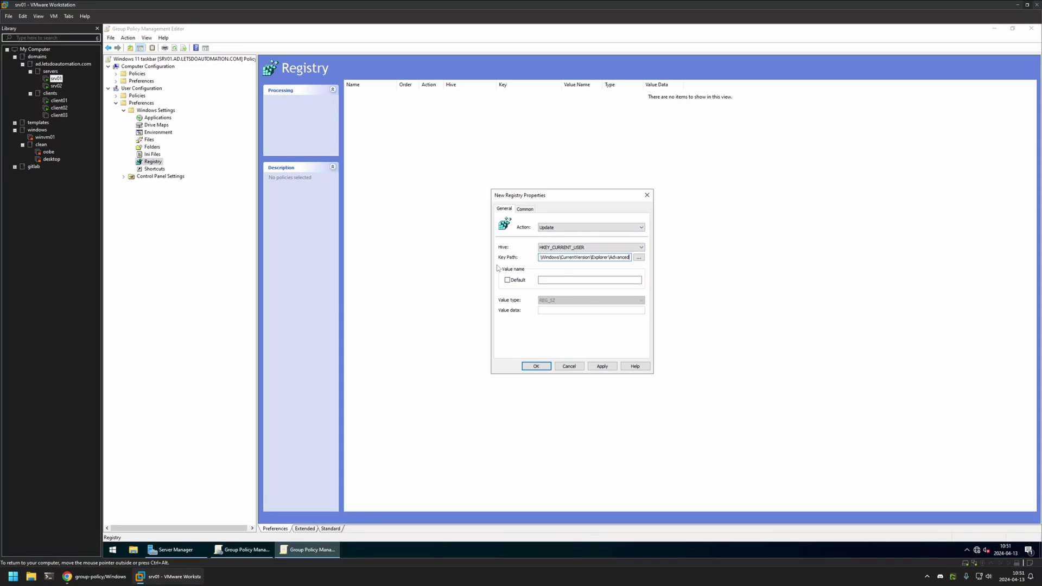
# Step: Copy TaskbarAl from the README into the Value name field
pyautogui.click(95, 576)
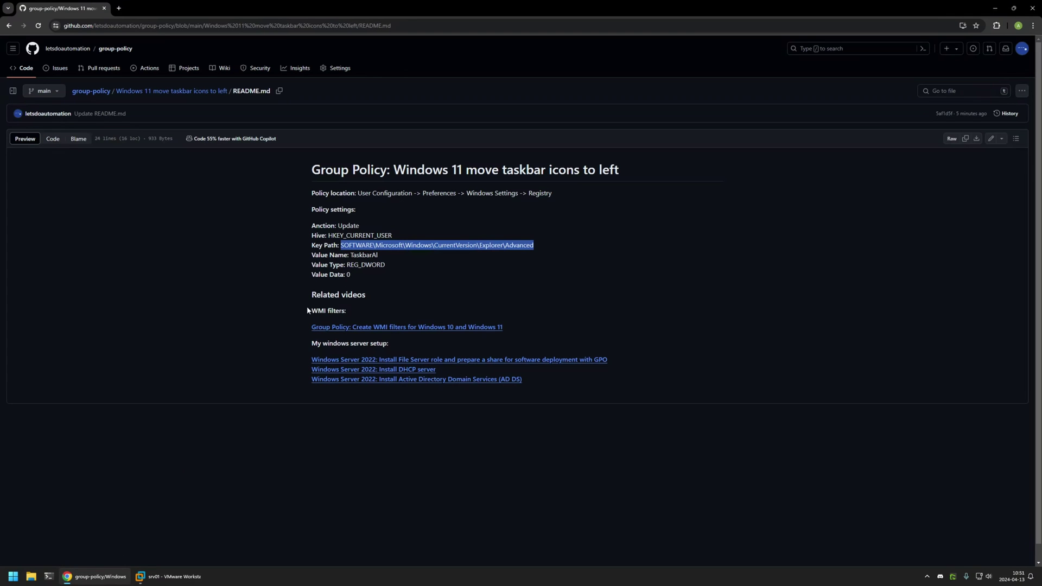
pyautogui.doubleClick(361, 254)
pyautogui.rightClick(360, 253)
pyautogui.click(374, 263)
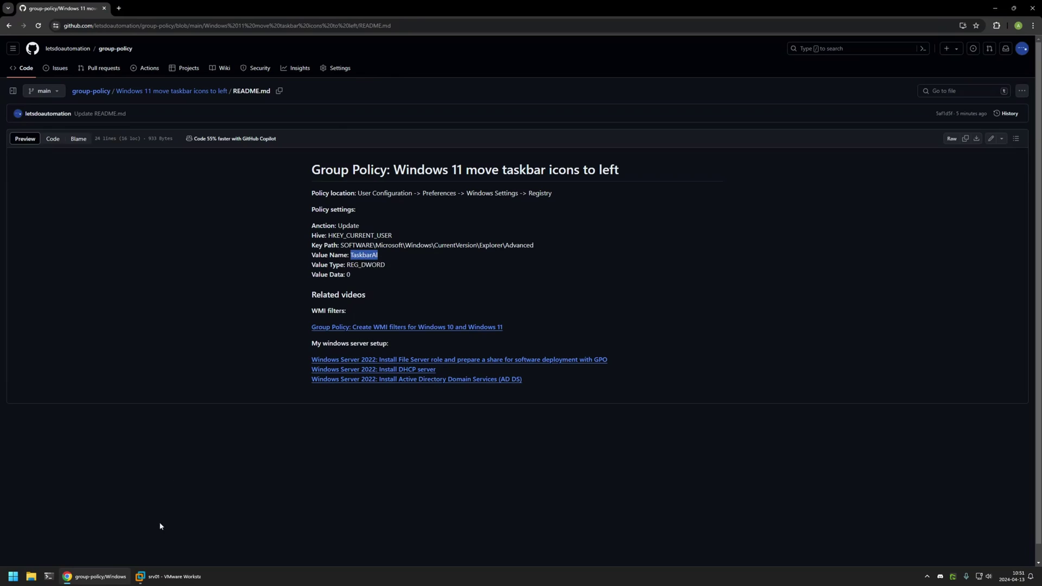
pyautogui.click(170, 576)
pyautogui.click(586, 280)
pyautogui.hotkey('ctrl', 'v')
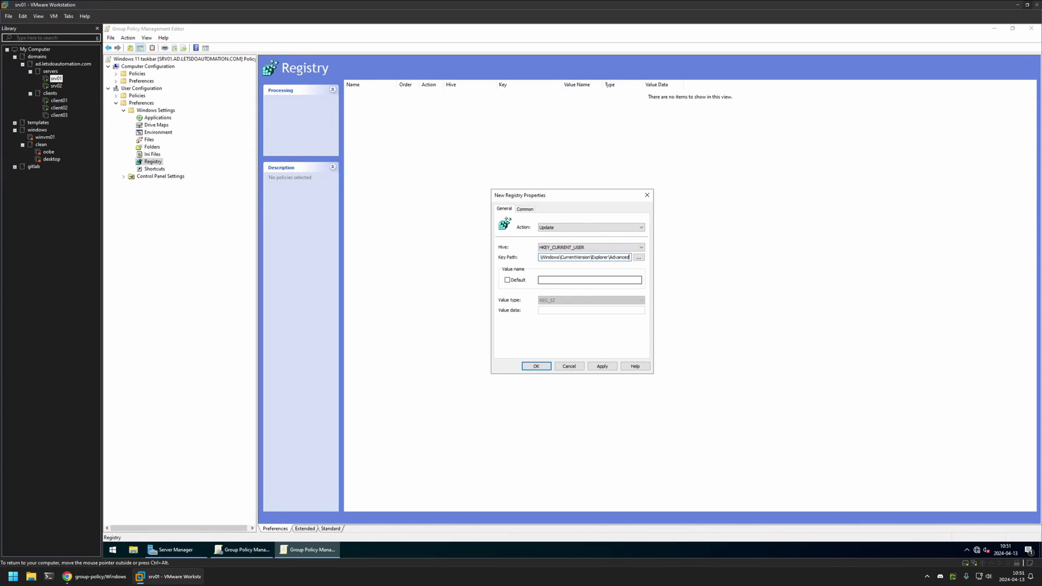
# Step: Make the value a REG_DWORD with data 0 and save the registry item
pyautogui.click(540, 300)
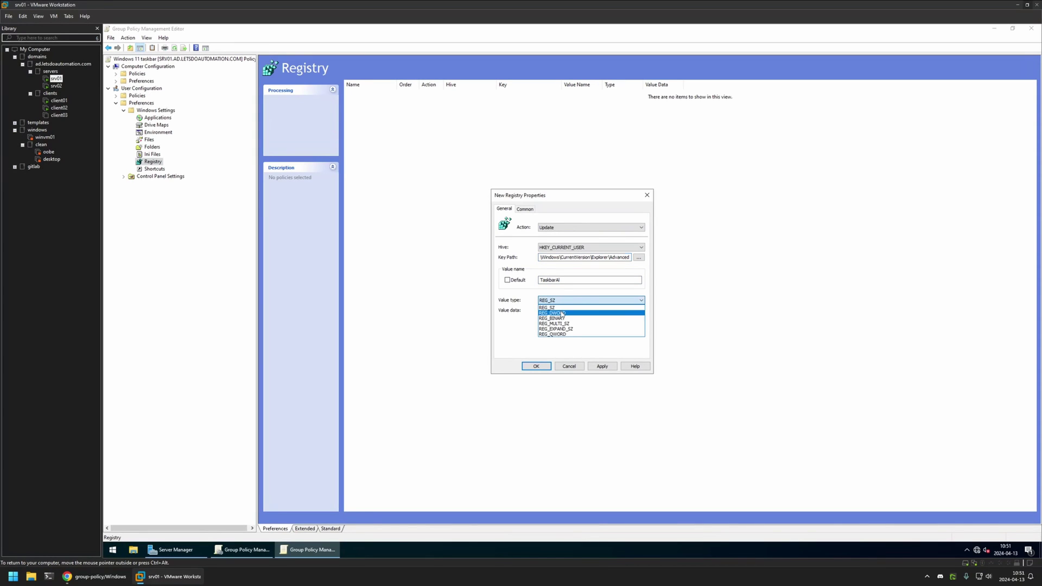
pyautogui.click(563, 313)
pyautogui.click(562, 311)
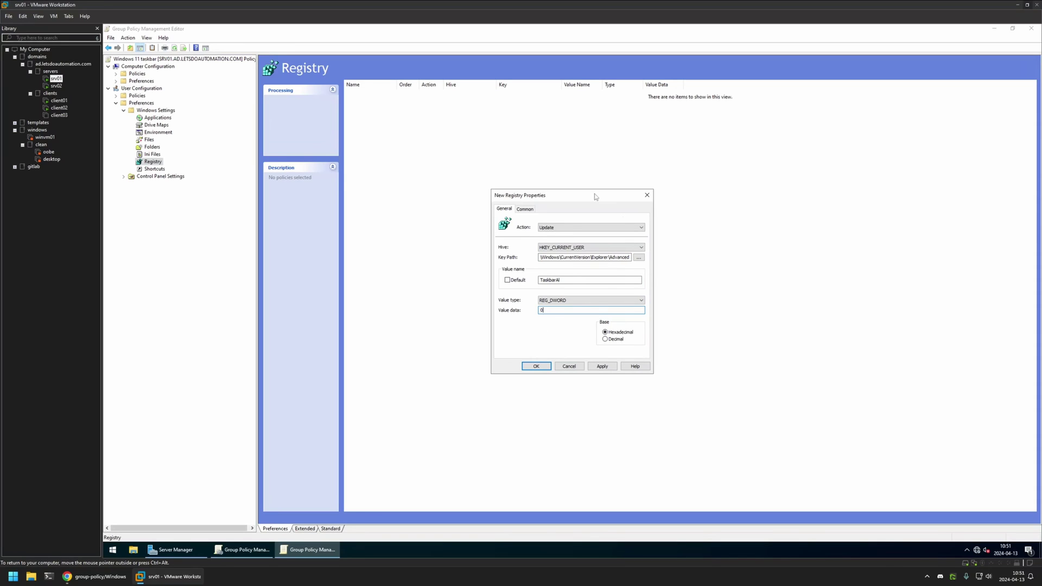
pyautogui.click(602, 366)
pyautogui.click(535, 365)
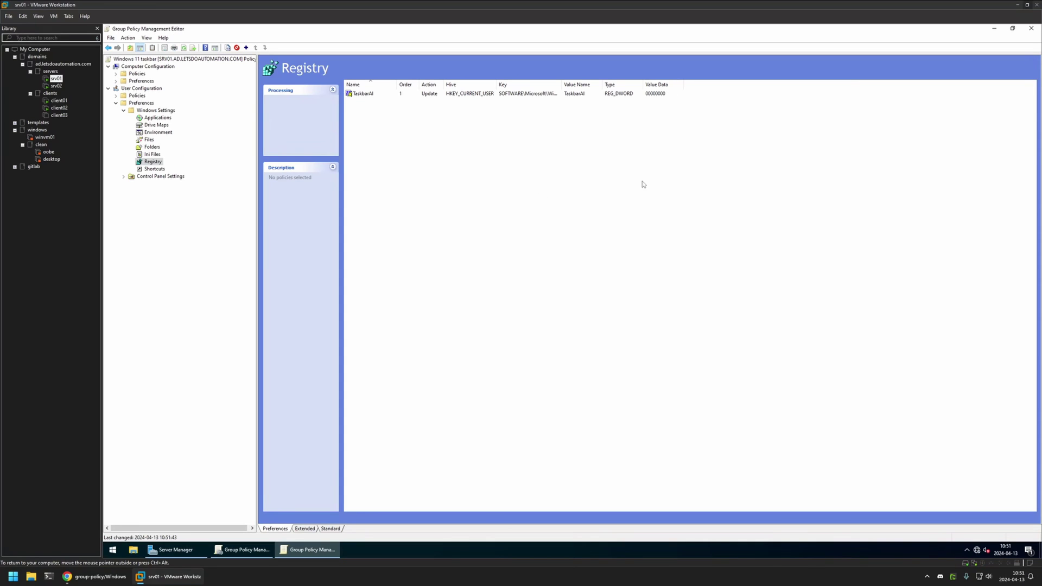
# Step: Close the editor and apply the Windows 11 WMI filter to the GPO
pyautogui.click(1031, 27)
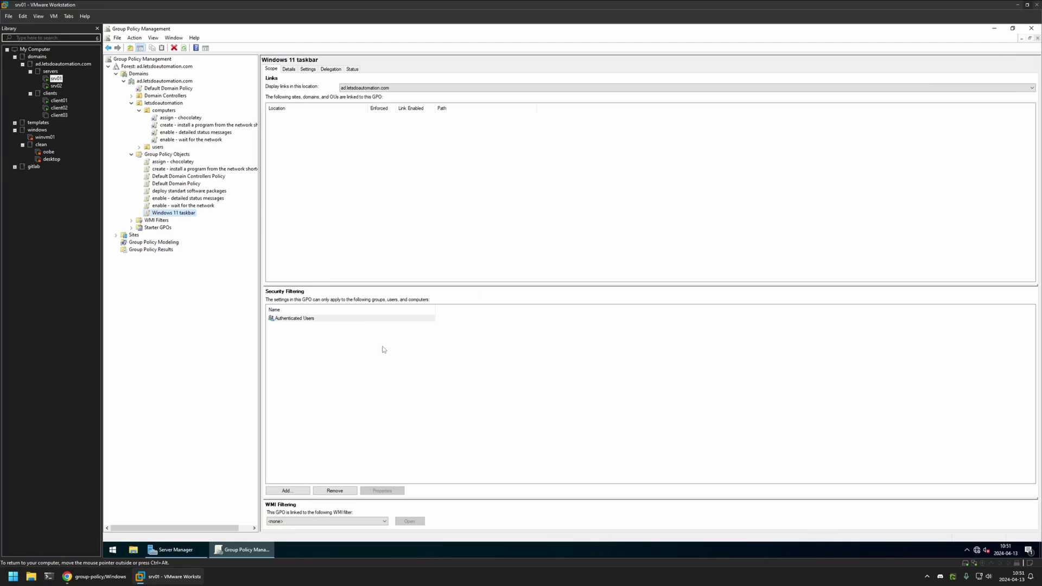
pyautogui.click(291, 520)
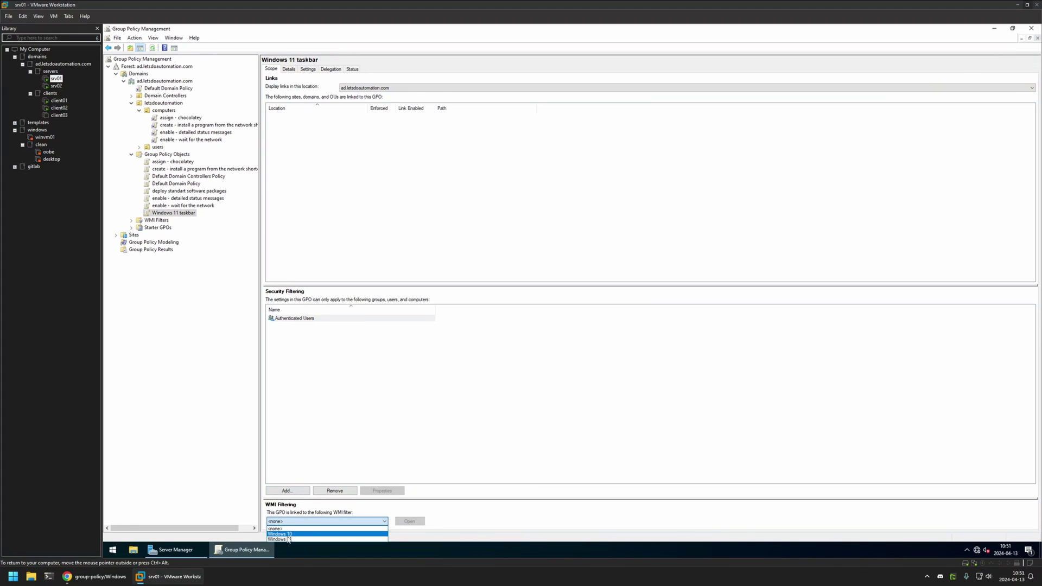
pyautogui.click(290, 538)
pyautogui.click(595, 305)
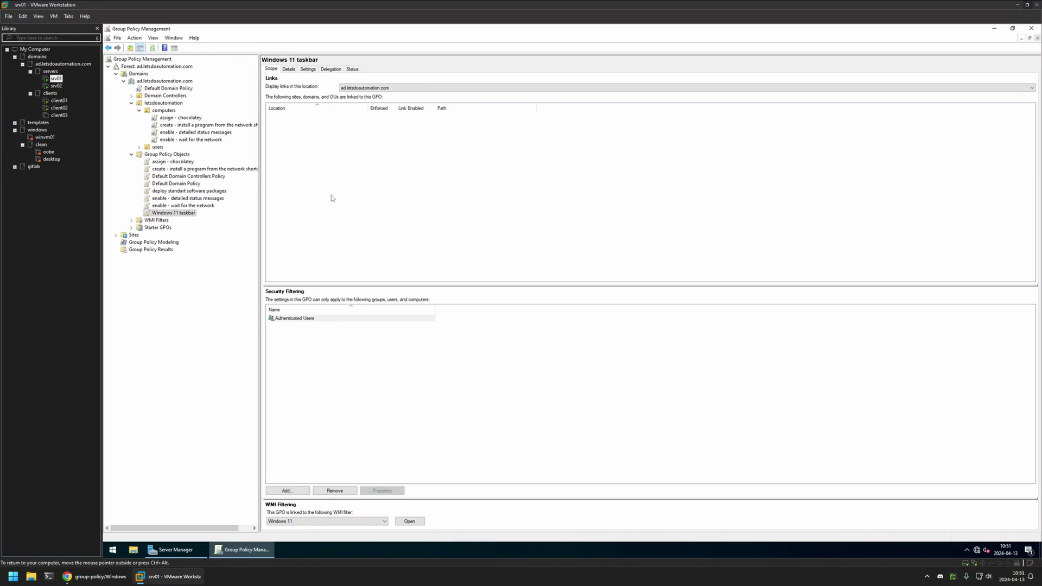
# Step: Set the GPO status to Computer configuration settings disabled, then select the users OU
pyautogui.click(288, 69)
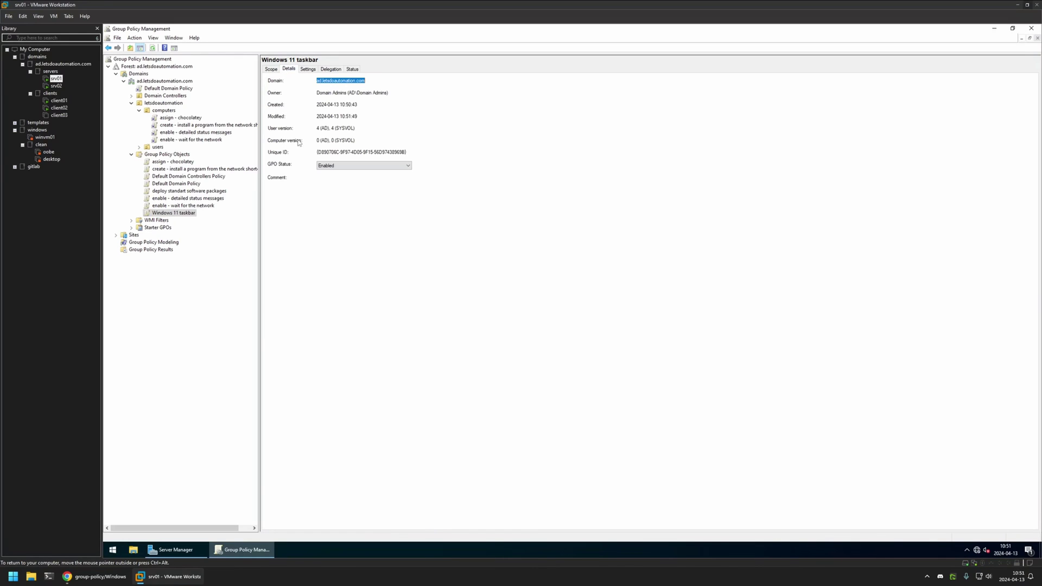
pyautogui.click(327, 166)
pyautogui.click(338, 181)
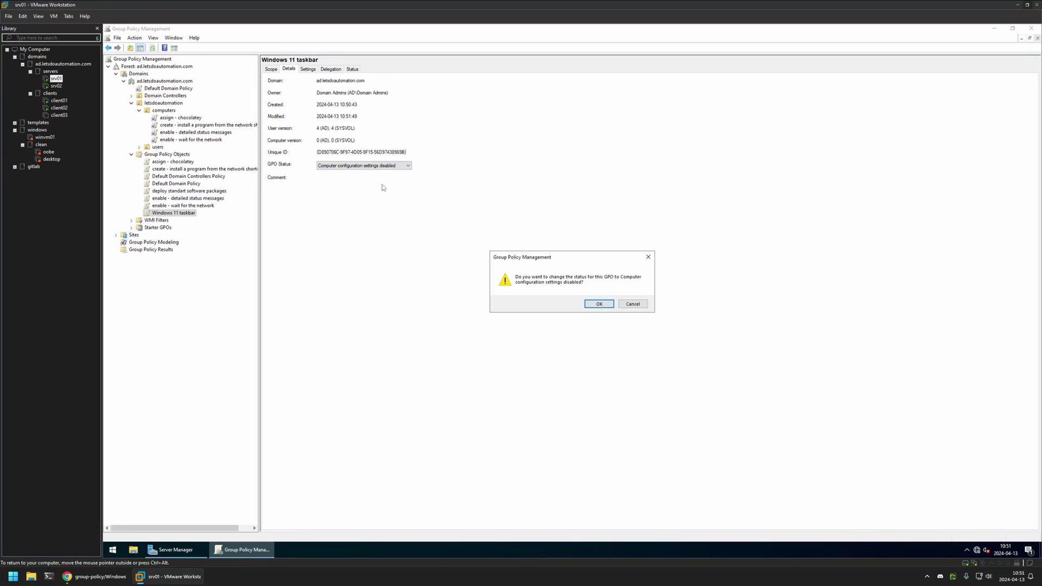
pyautogui.click(605, 303)
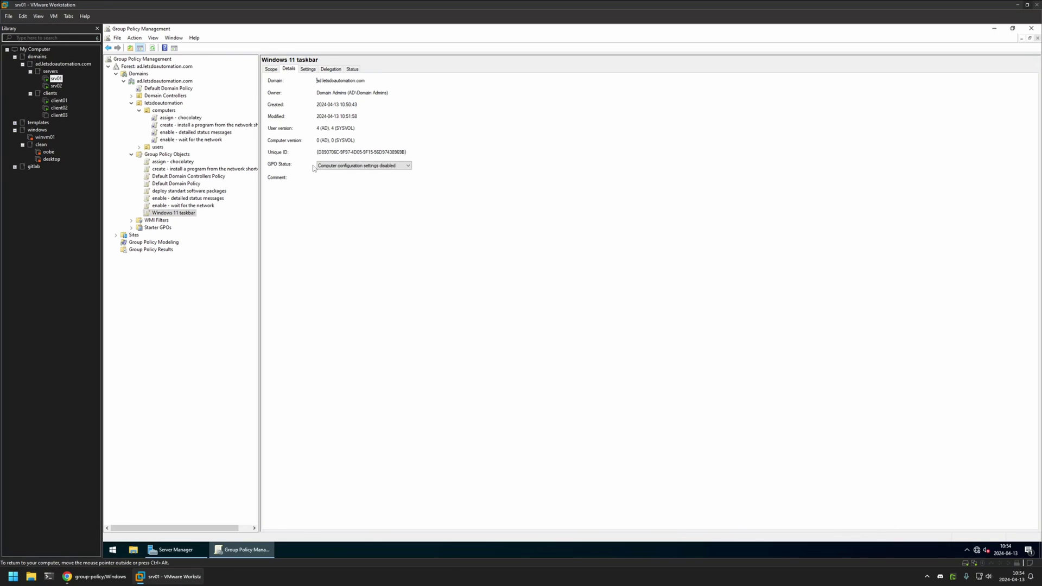
pyautogui.click(139, 153)
pyautogui.click(150, 148)
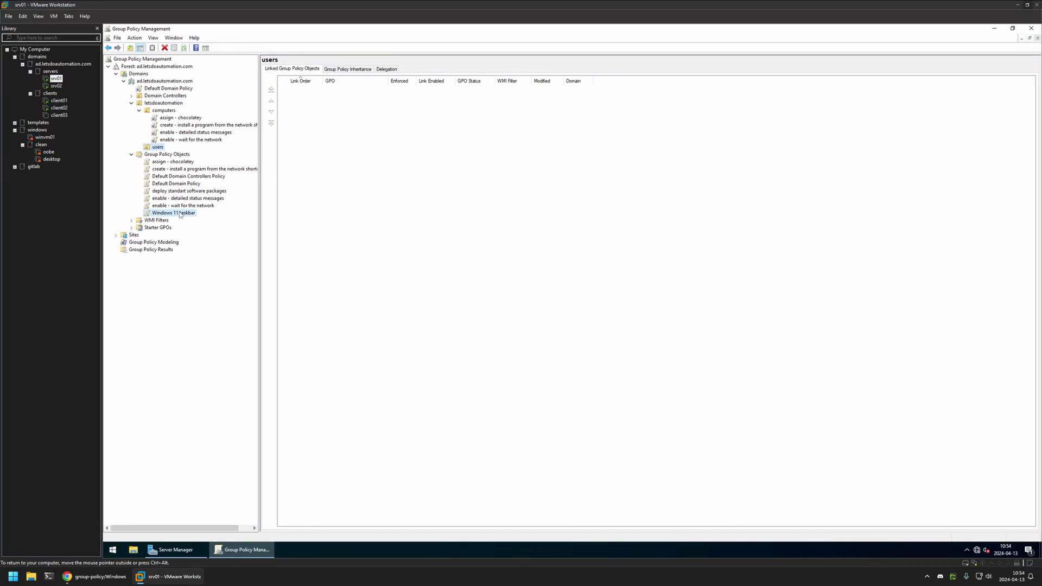
# Step: Link the Windows 11 taskbar GPO to the users OU and switch to the client01 machine
pyautogui.moveTo(181, 215); pyautogui.dragTo(156, 149)
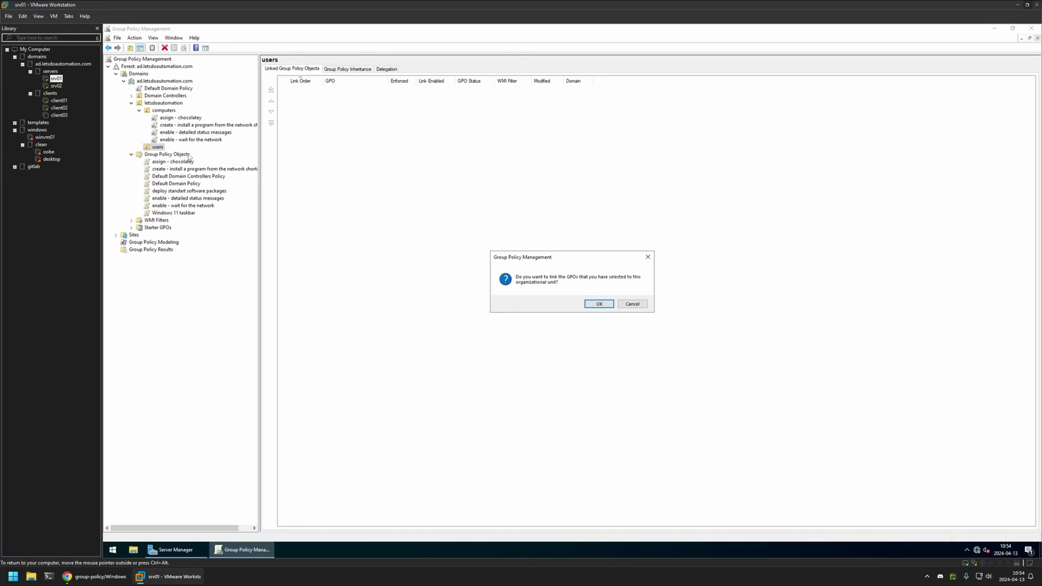
pyautogui.click(608, 305)
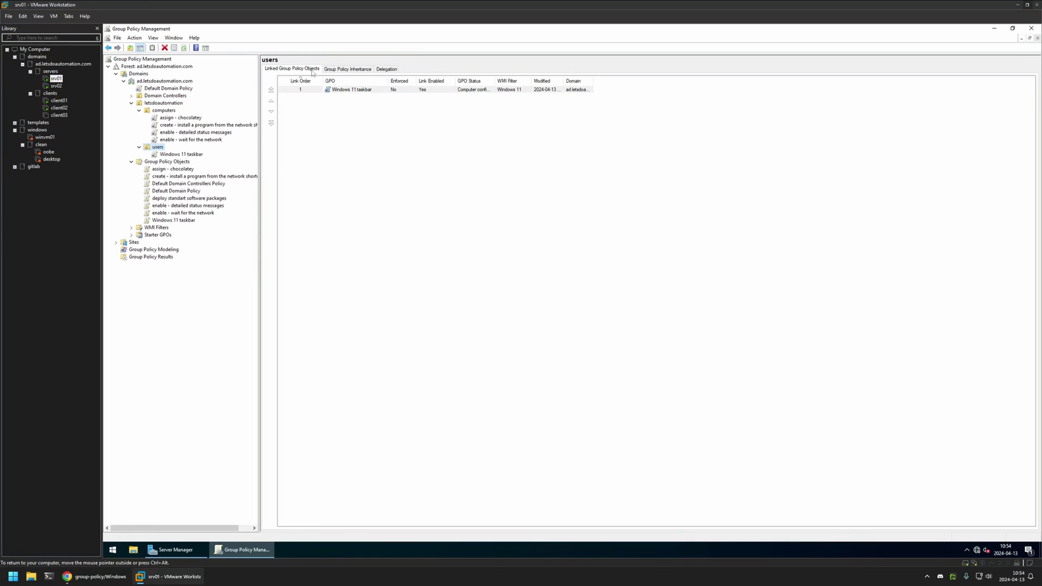
pyautogui.click(59, 100)
pyautogui.click(425, 228)
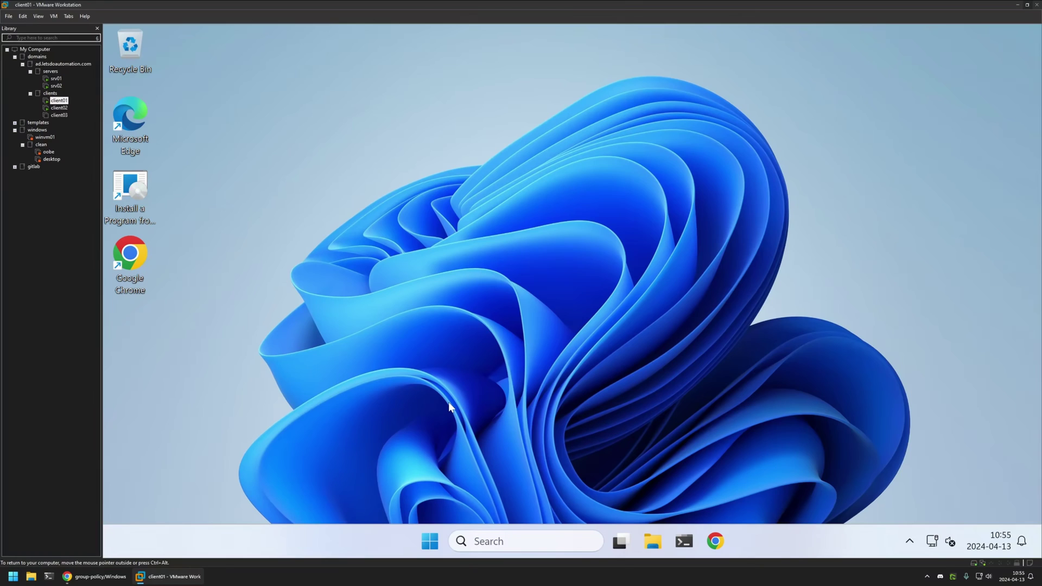
# Step: Open Command Prompt from Start search and run gpupdate on client01
pyautogui.click(432, 539)
pyautogui.write('cmd')
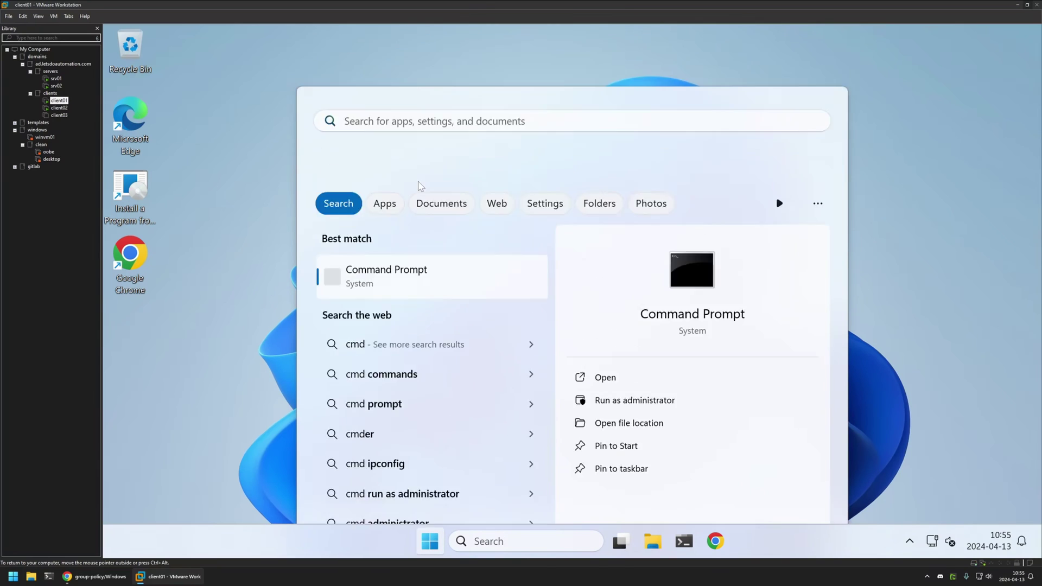
pyautogui.click(419, 185)
pyautogui.write('gpupdate')
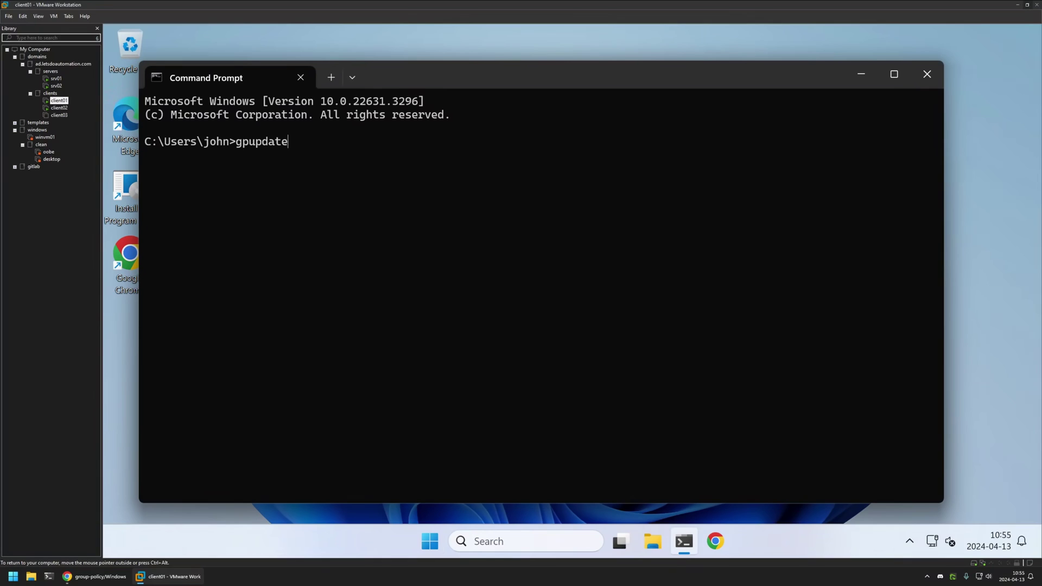
pyautogui.press('Return')
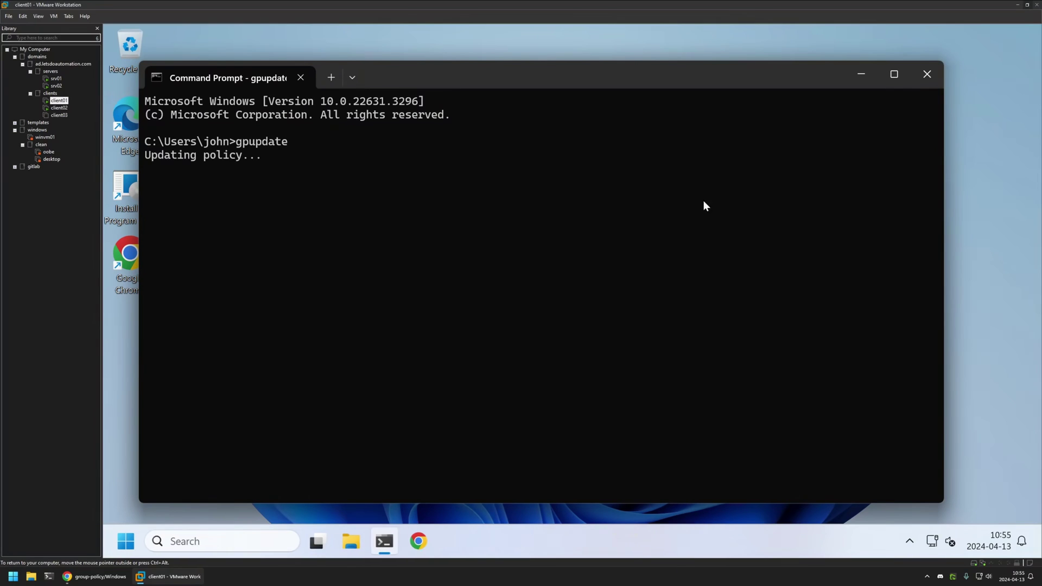